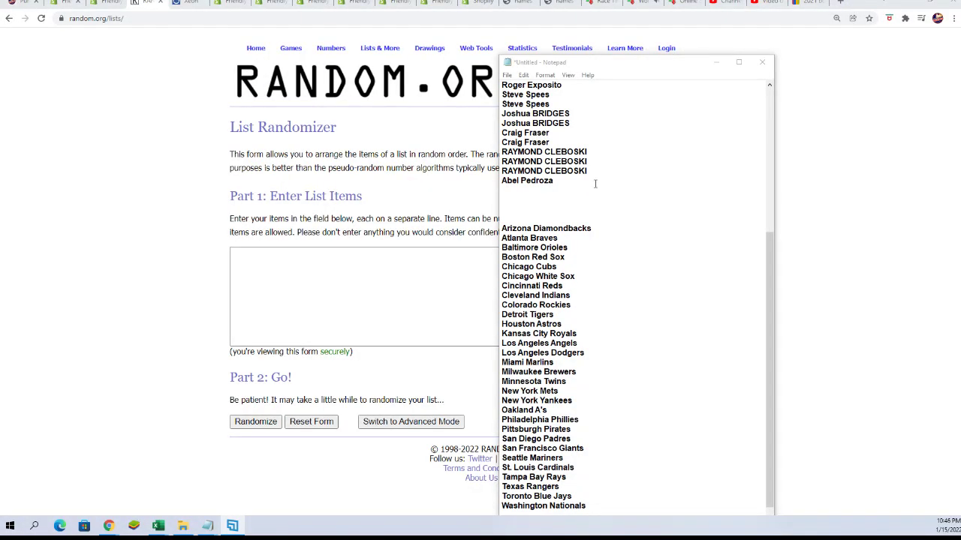
- Copy the 30 owner names from the Notepad notes
scroll(595, 184, up, 8)
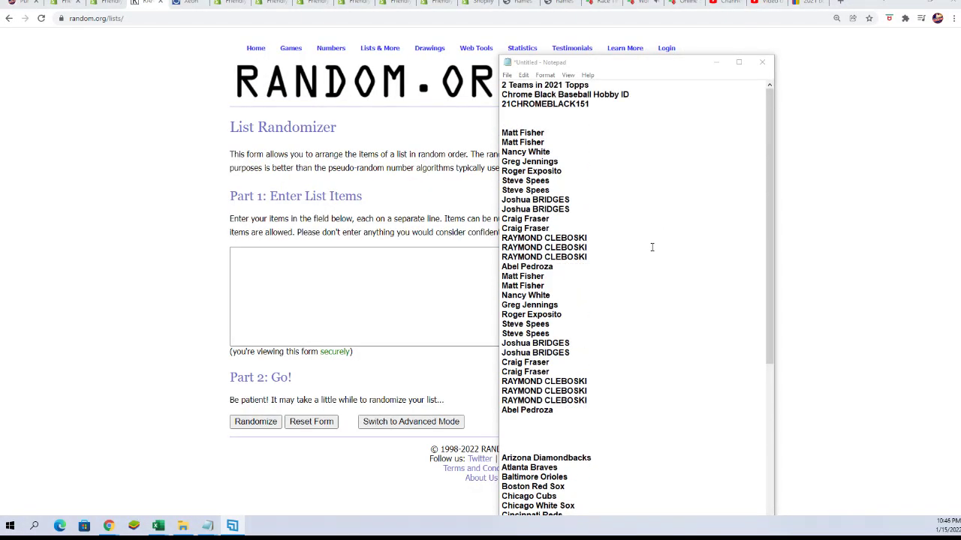
mouse_move(559, 408)
mouse_down()
mouse_move(525, 315)
mouse_move(518, 144)
mouse_move(502, 133)
mouse_up()
right_click(529, 158)
click(538, 189)
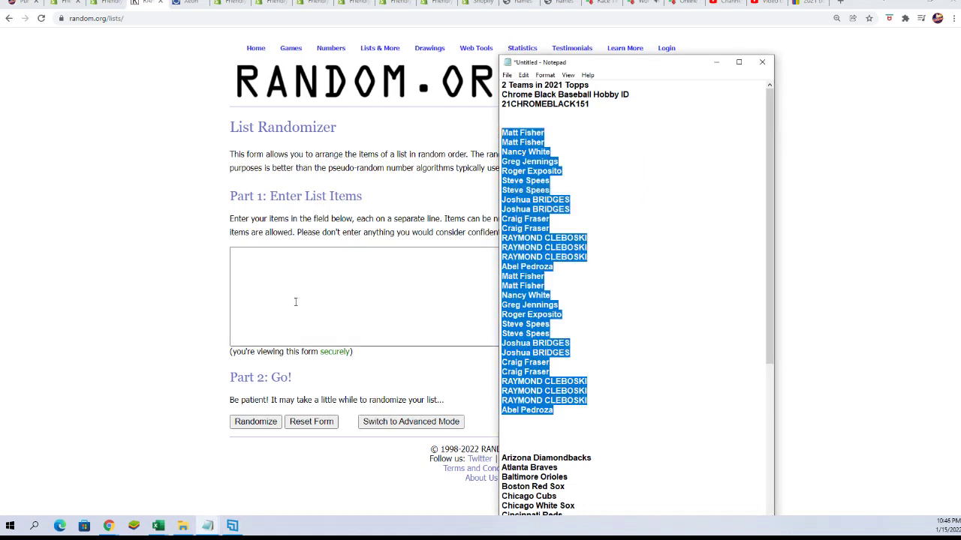
- Paste the owner names into the RANDOM.ORG List Randomizer box
click(253, 261)
right_click(249, 258)
click(286, 347)
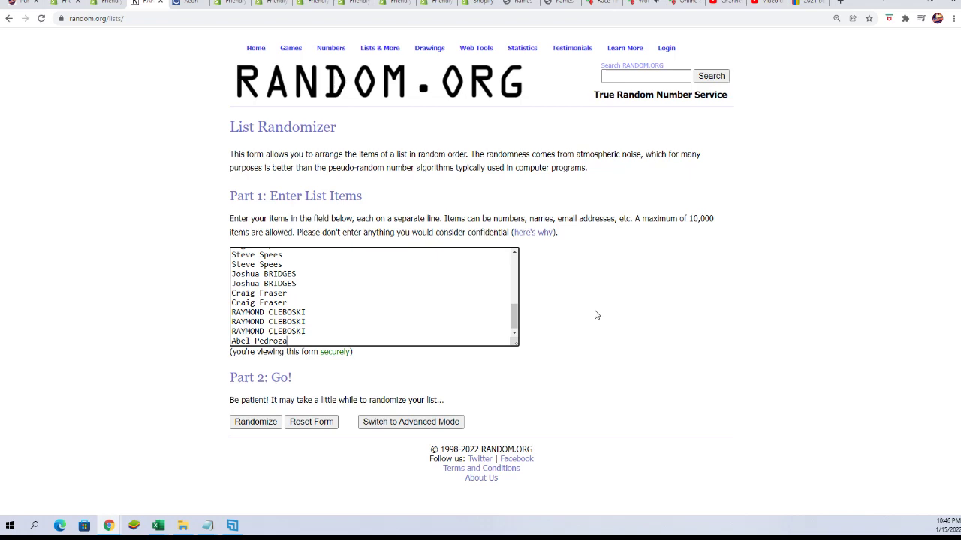
- Randomize the owner list and reshuffle it with Again! until it has been randomized 7 times
click(265, 426)
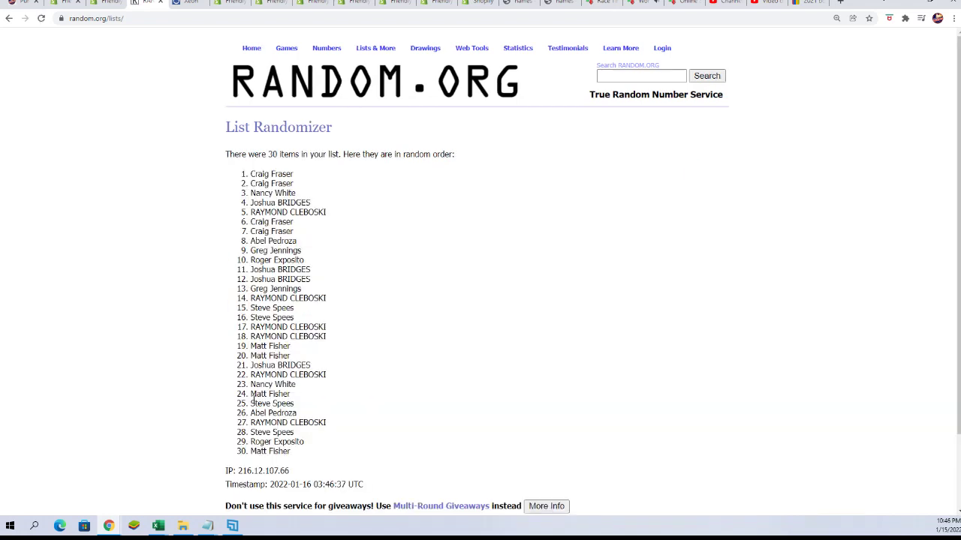
key(ctrl+plus)
key(ctrl+plus)
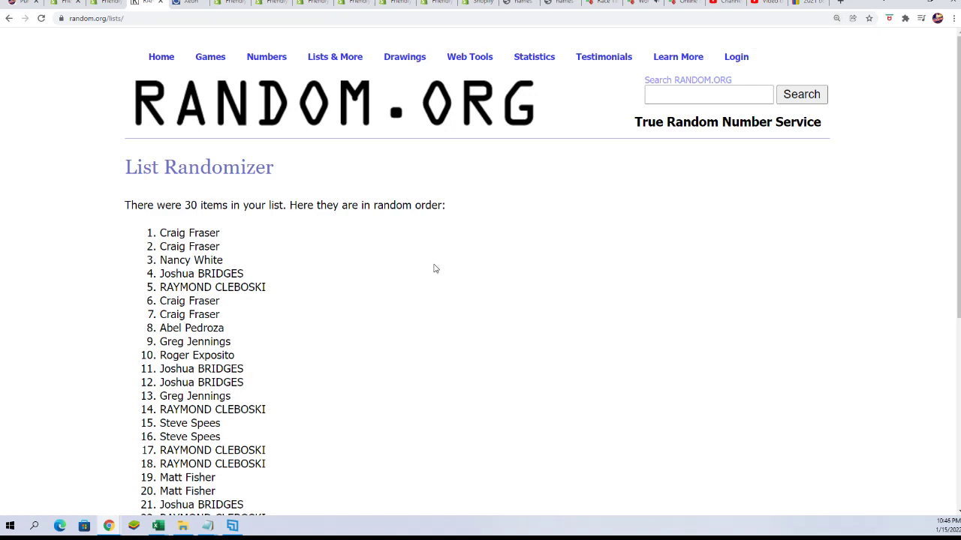
scroll(433, 268, down, 5)
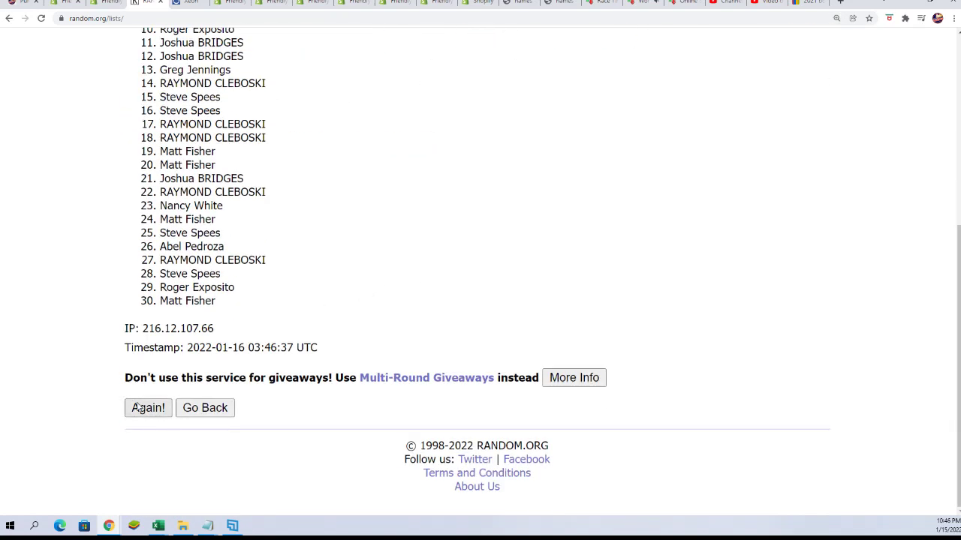
click(139, 407)
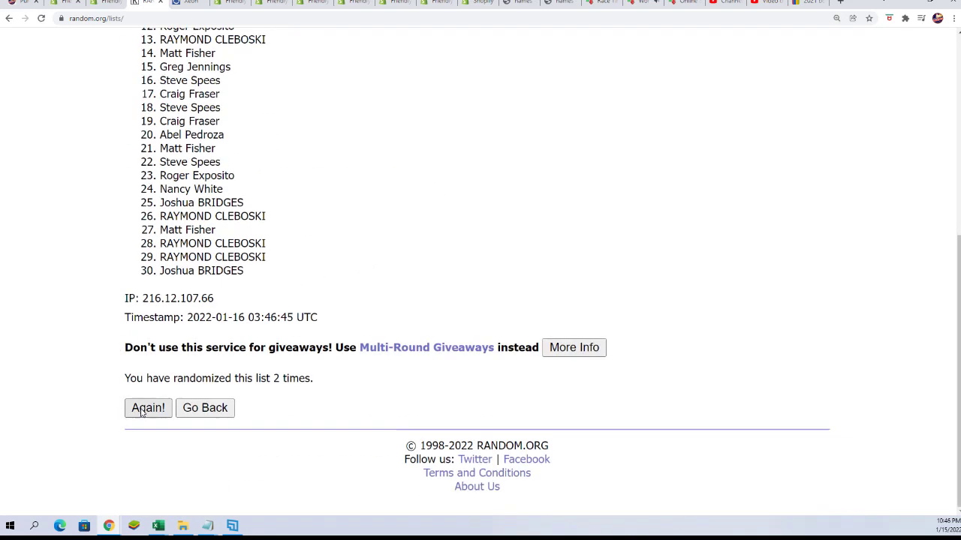
click(143, 409)
click(143, 407)
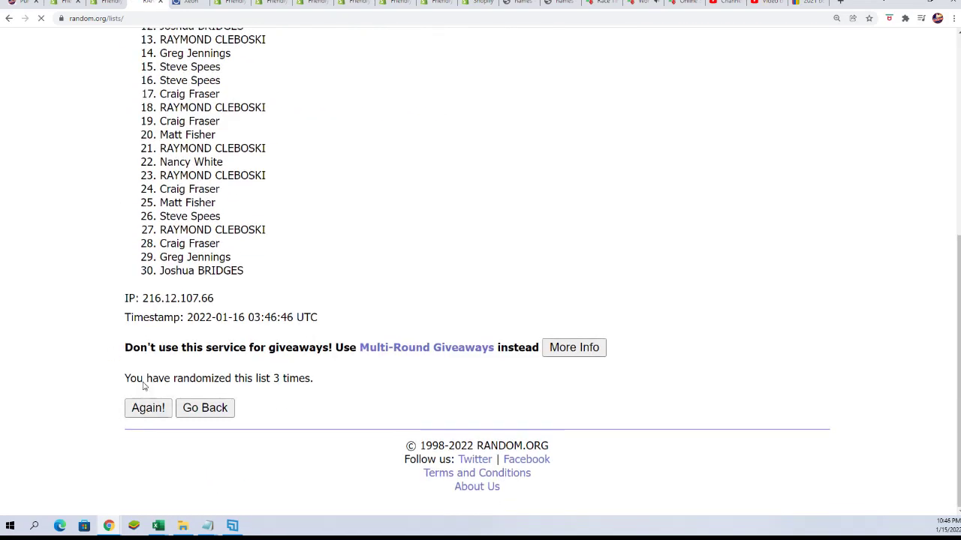
click(143, 408)
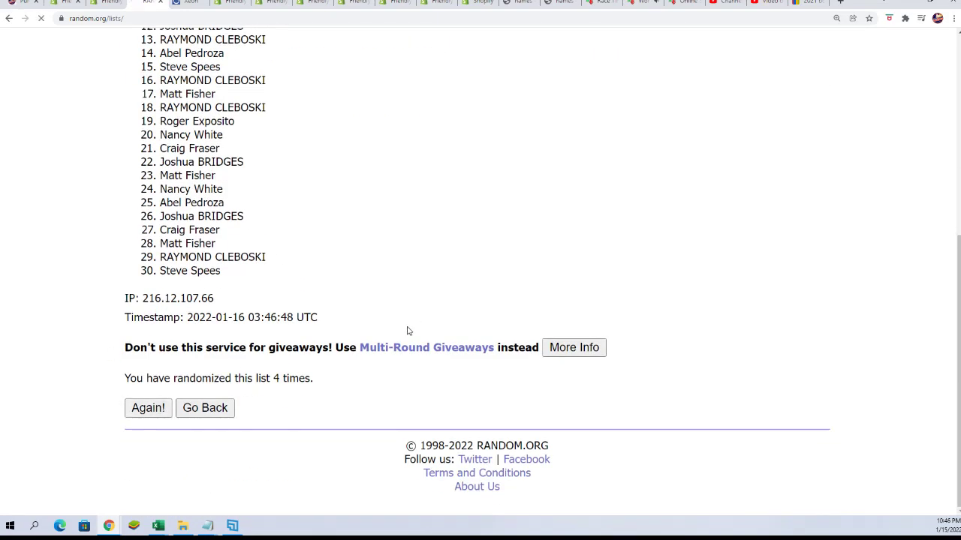
click(129, 408)
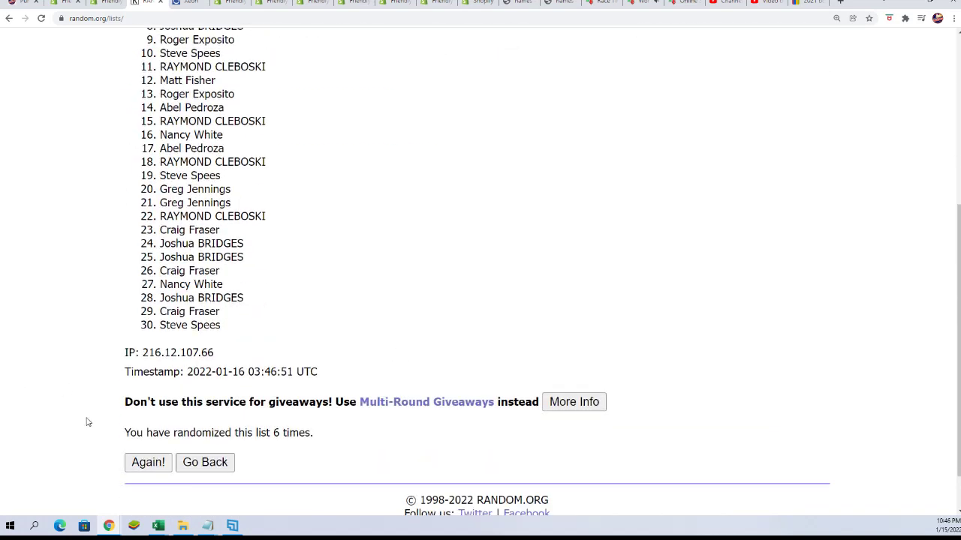
click(140, 463)
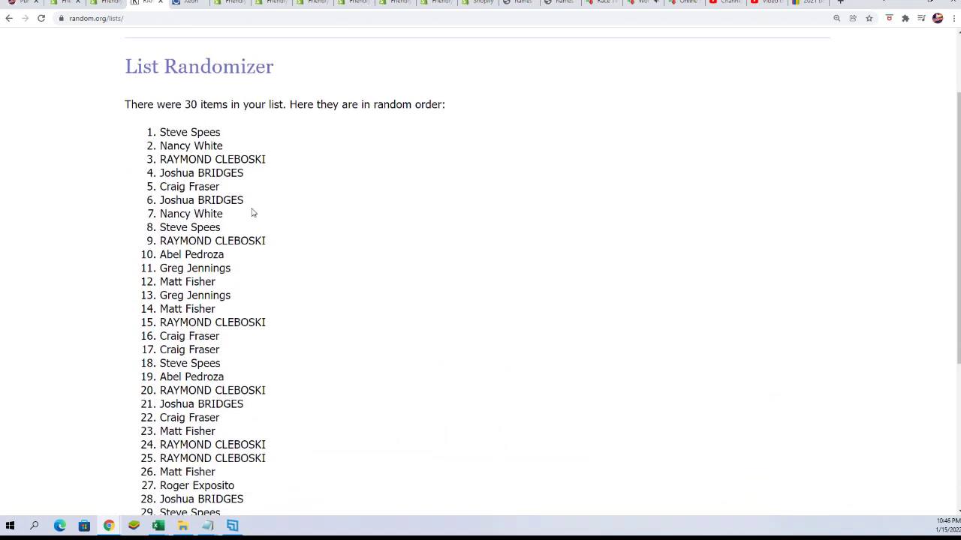
- Copy the final shuffled 30-name order and switch to the Excel workbook
mouse_move(161, 132)
mouse_down()
mouse_move(223, 298)
mouse_move(244, 325)
mouse_up()
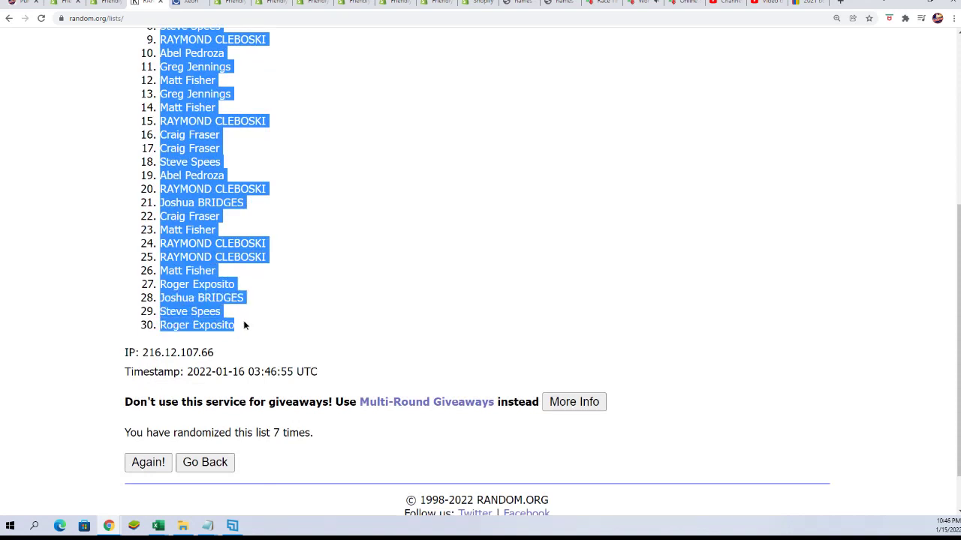
right_click(209, 308)
click(225, 316)
scroll(294, 392, up, 2)
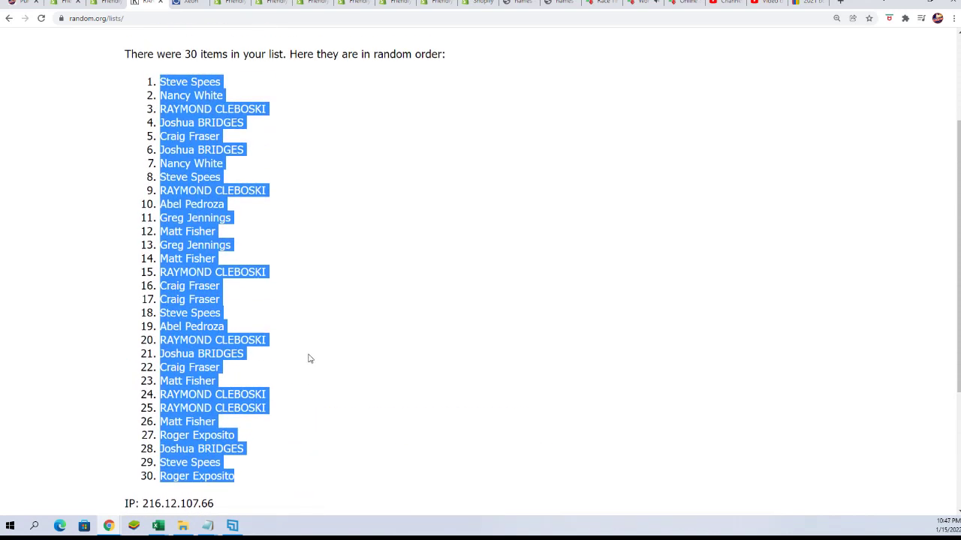
key(alt+Tab)
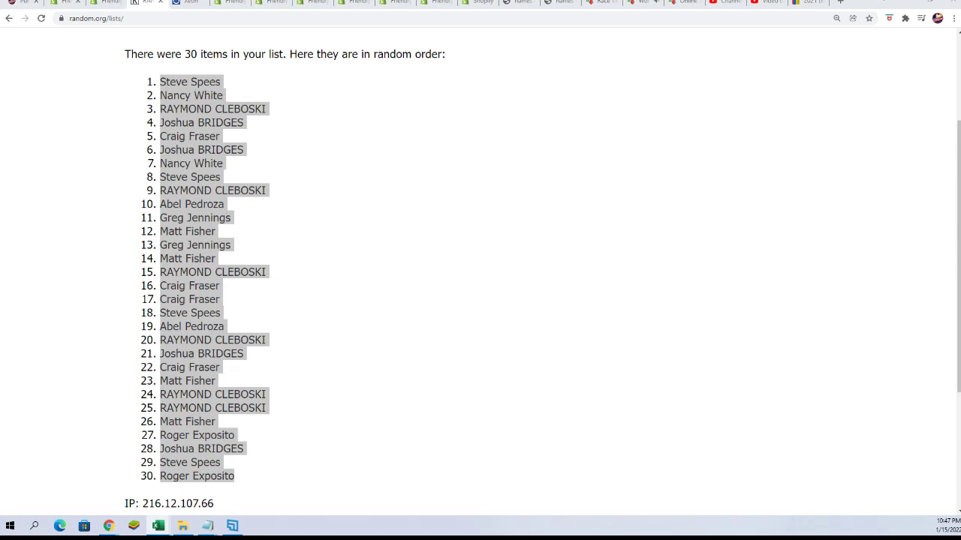
key(alt+Tab)
- Paste the shuffled owner names into A2:A31 as plain text via Paste Special
mouse_move(575, 178)
mouse_down()
mouse_move(640, 1)
mouse_move(626, 3)
mouse_up()
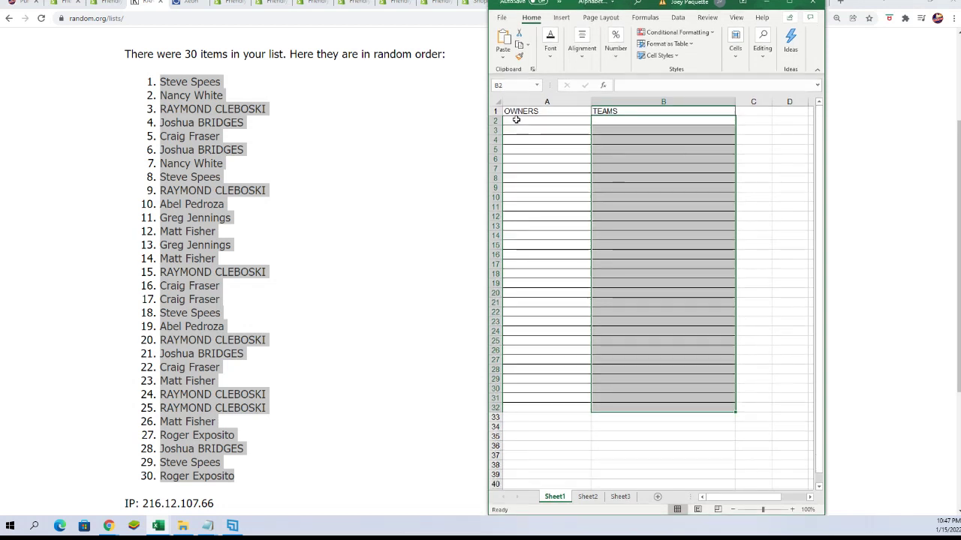
right_click(517, 124)
click(554, 186)
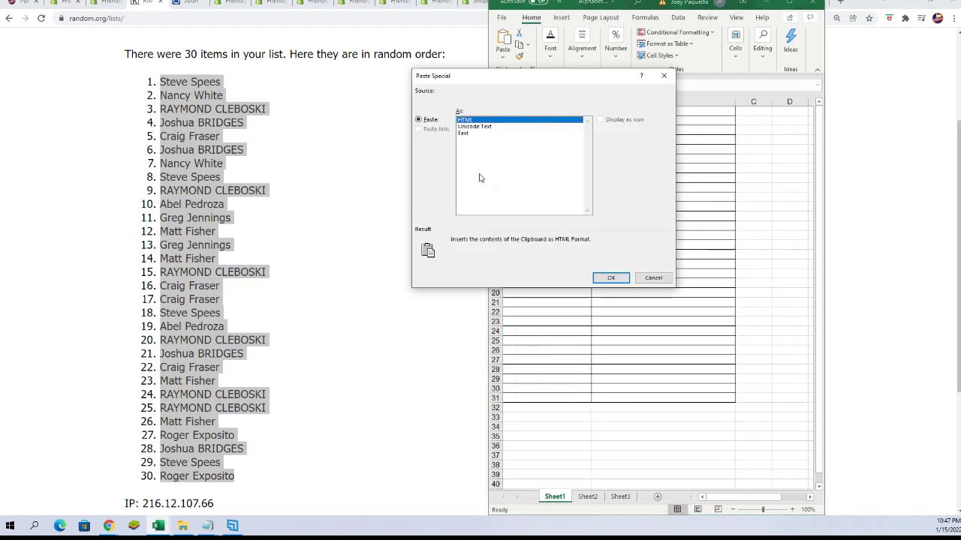
click(462, 133)
click(611, 278)
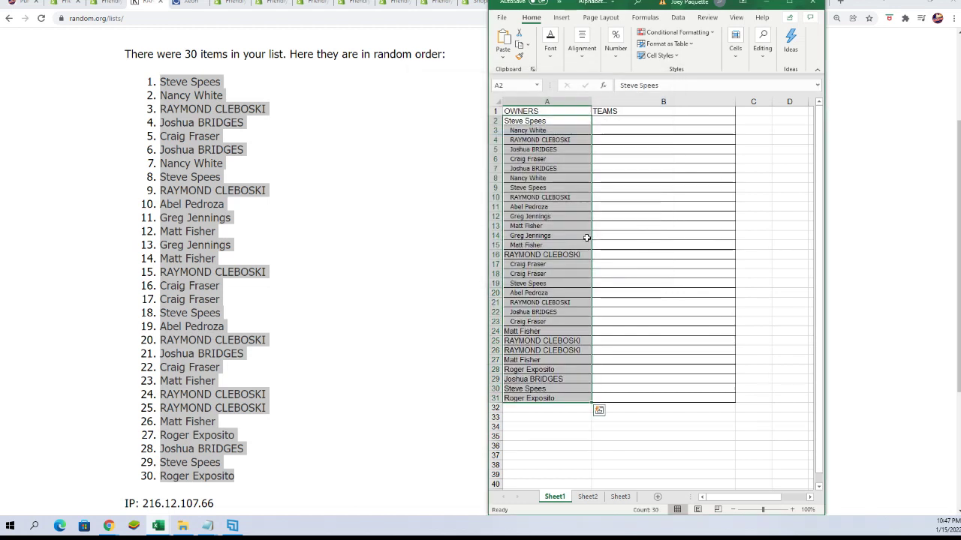
- Make the owner names bold, zoom the sheet to 120%, and select B2
right_click(560, 184)
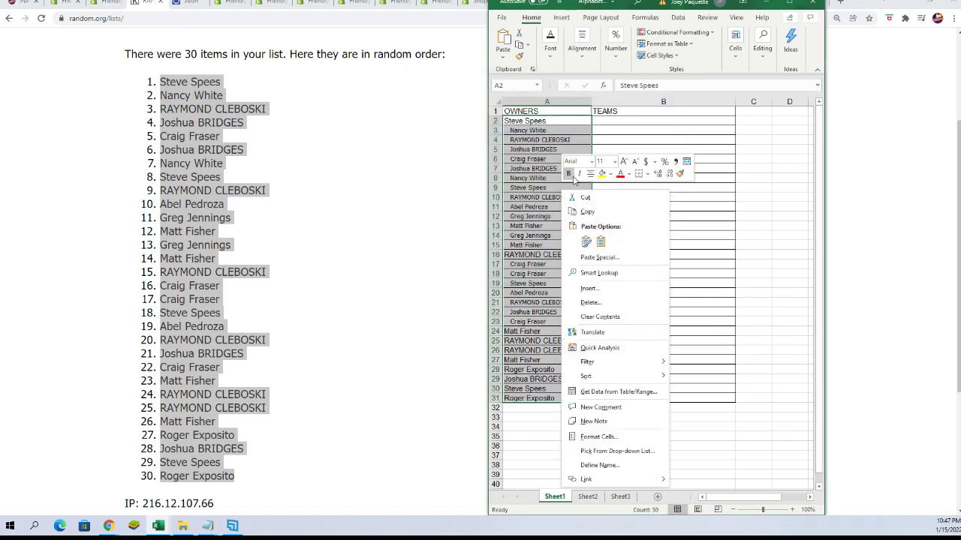
click(568, 173)
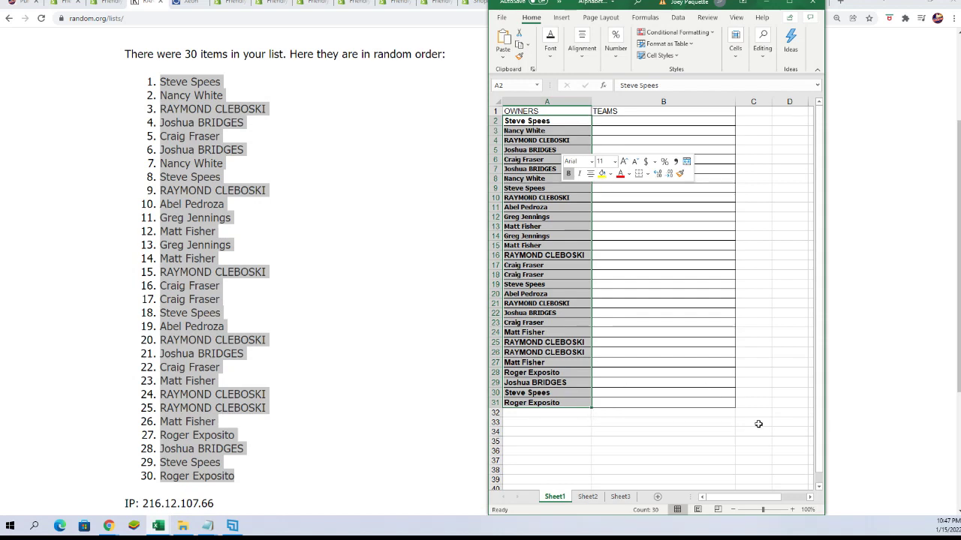
click(790, 509)
click(791, 509)
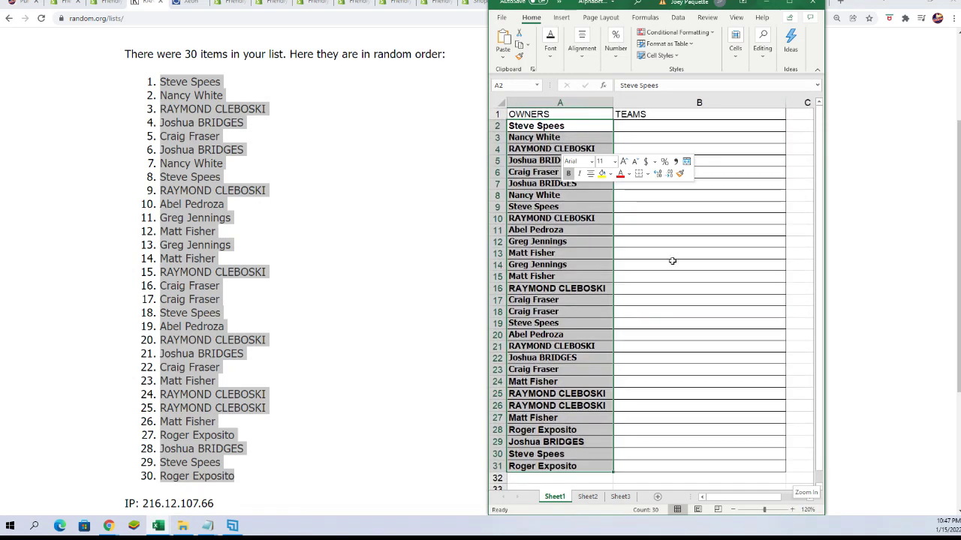
click(630, 132)
scroll(333, 184, up, 3)
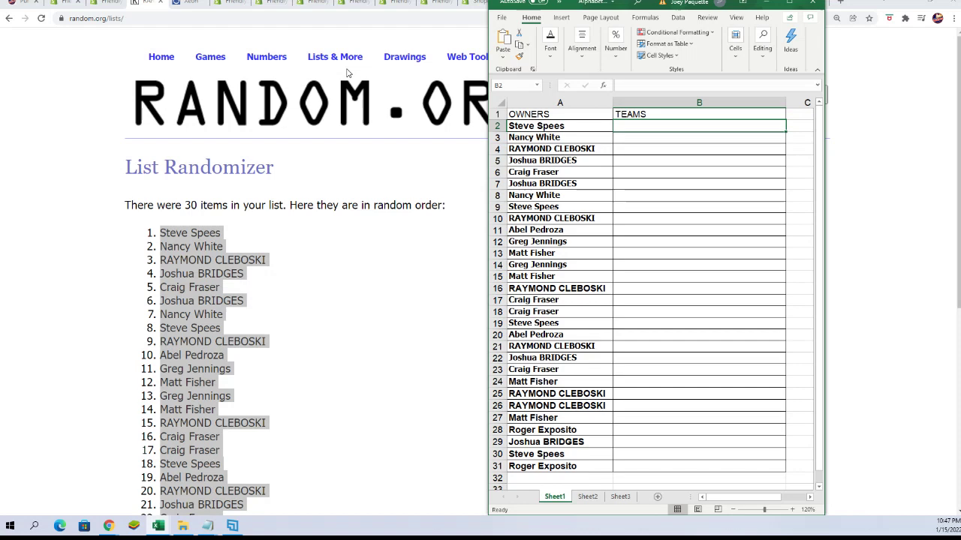
- Reset the randomizer form and copy the 30 MLB team names from the notes
click(343, 78)
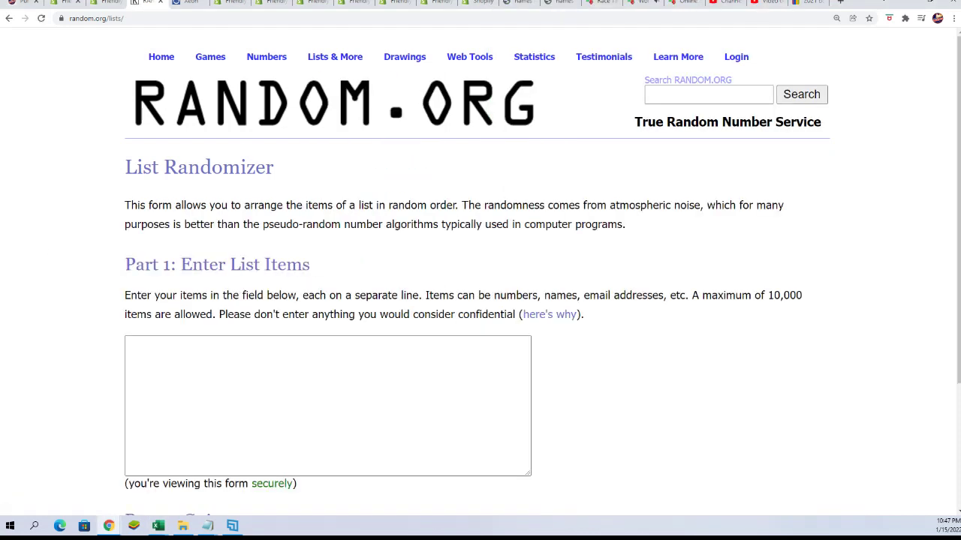
key(alt+Tab)
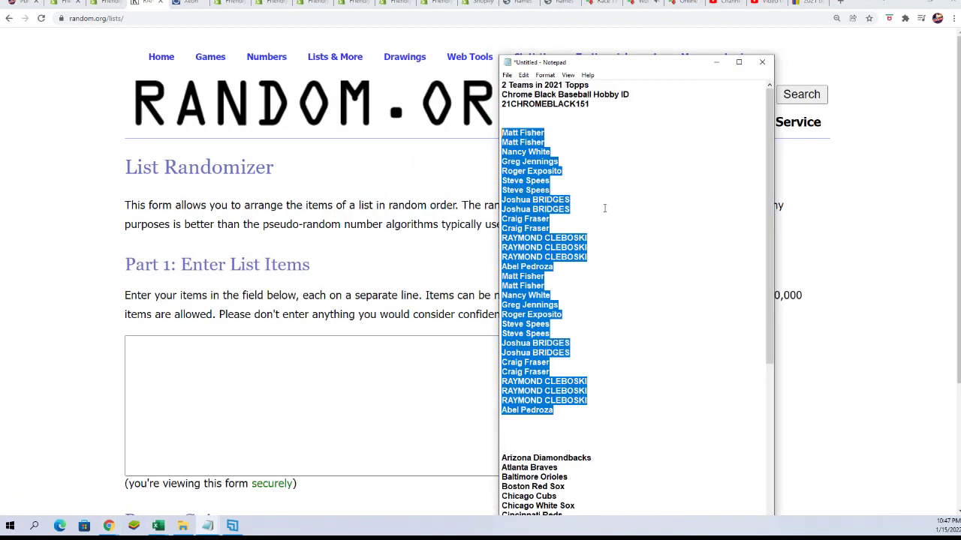
double_click(629, 63)
scroll(663, 349, down, 6)
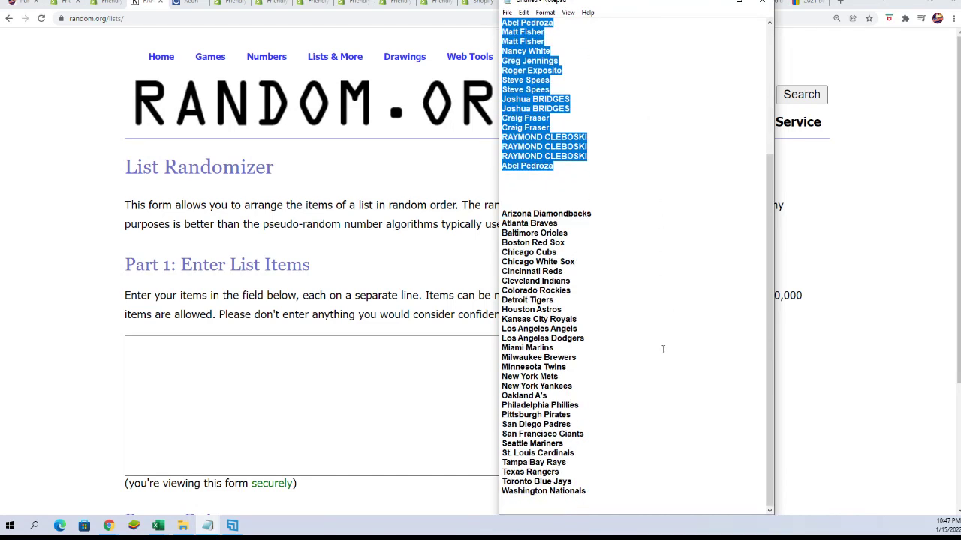
mouse_move(593, 493)
mouse_down()
mouse_move(525, 372)
mouse_move(555, 262)
mouse_move(492, 217)
mouse_up()
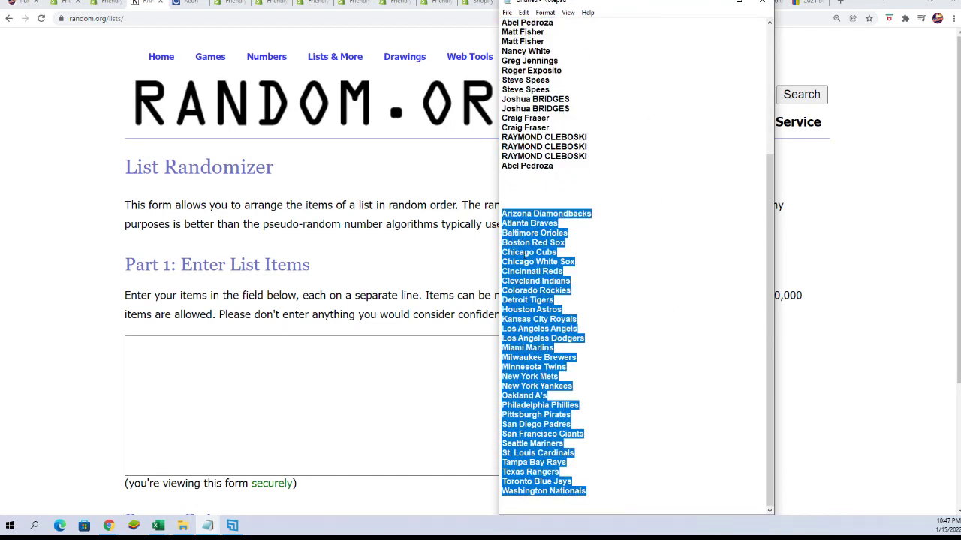
right_click(524, 255)
click(544, 288)
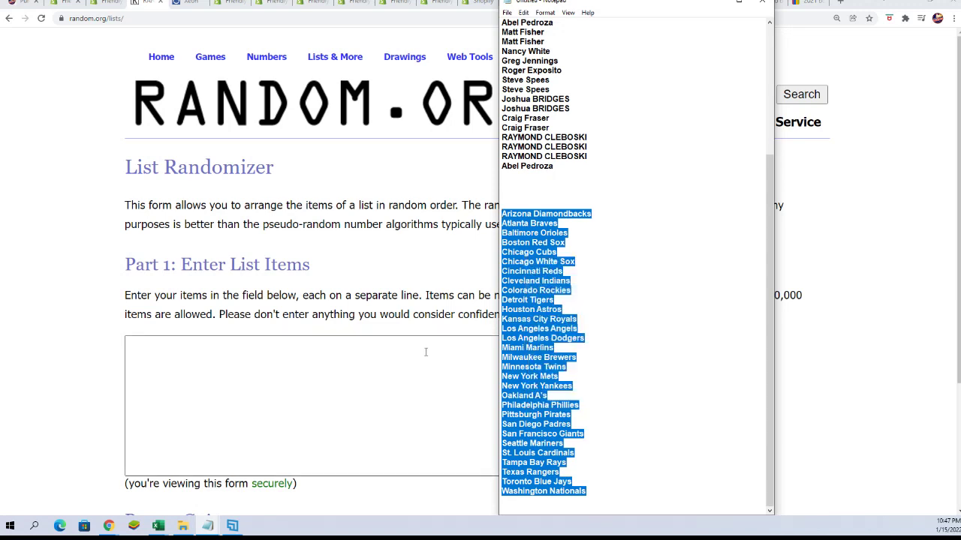
- Paste the team names into the List Randomizer box and randomize them
click(389, 361)
right_click(389, 365)
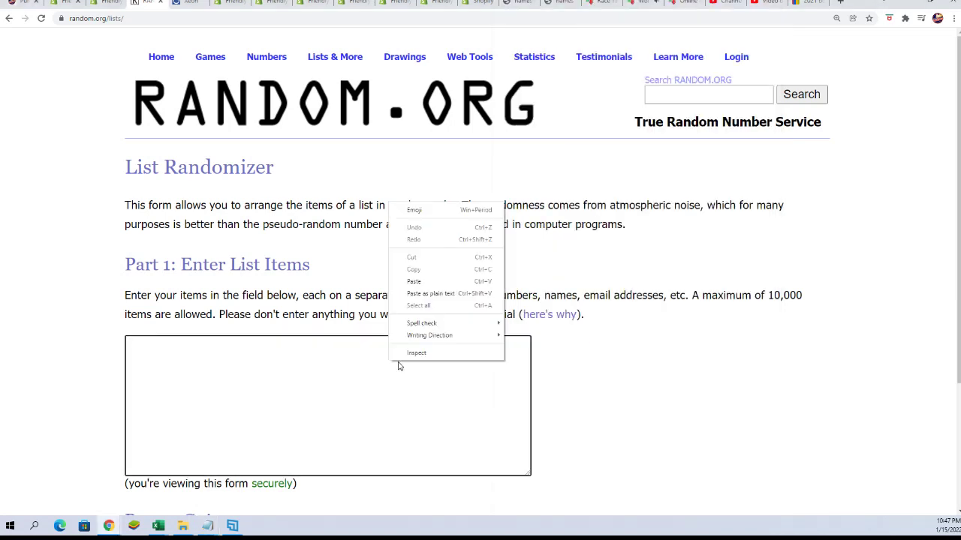
click(431, 289)
scroll(591, 412, down, 3)
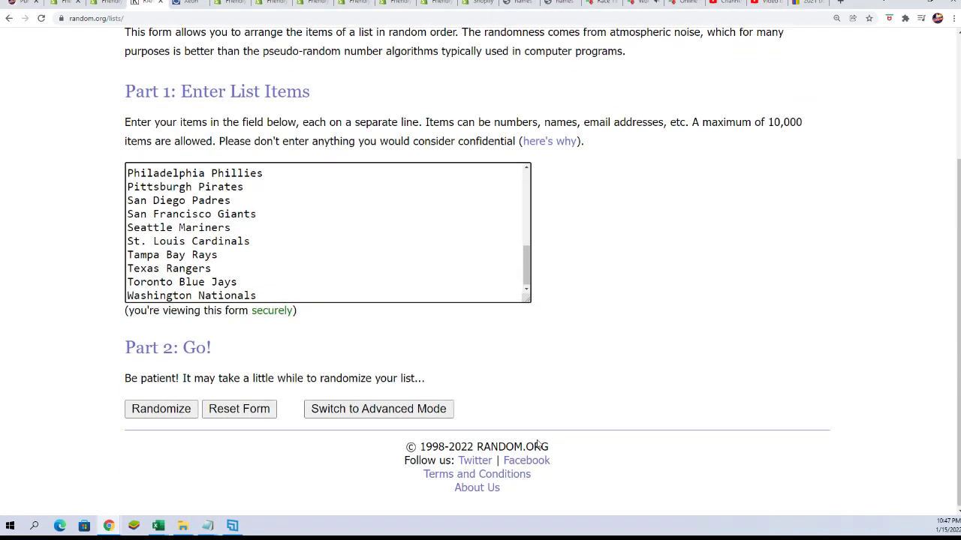
click(180, 416)
- Reshuffle the team list with Again! until it has been randomized 7 times
scroll(104, 402, down, 4)
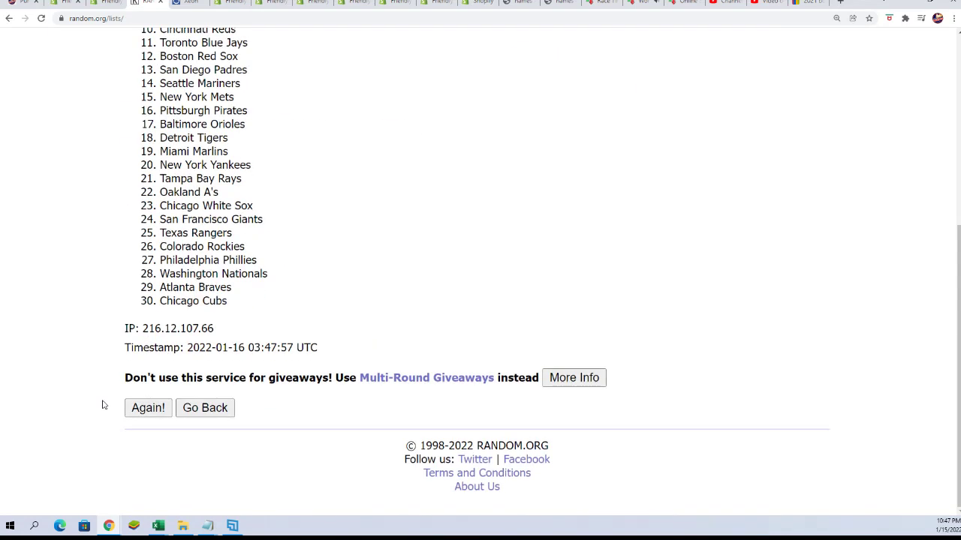
click(141, 415)
scroll(135, 424, down, 5)
click(140, 415)
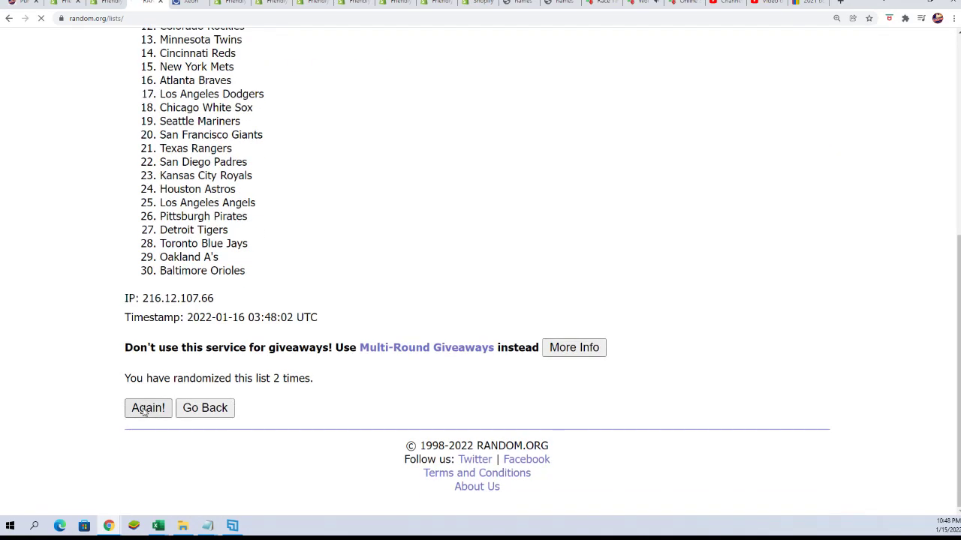
scroll(141, 417, down, 5)
click(140, 415)
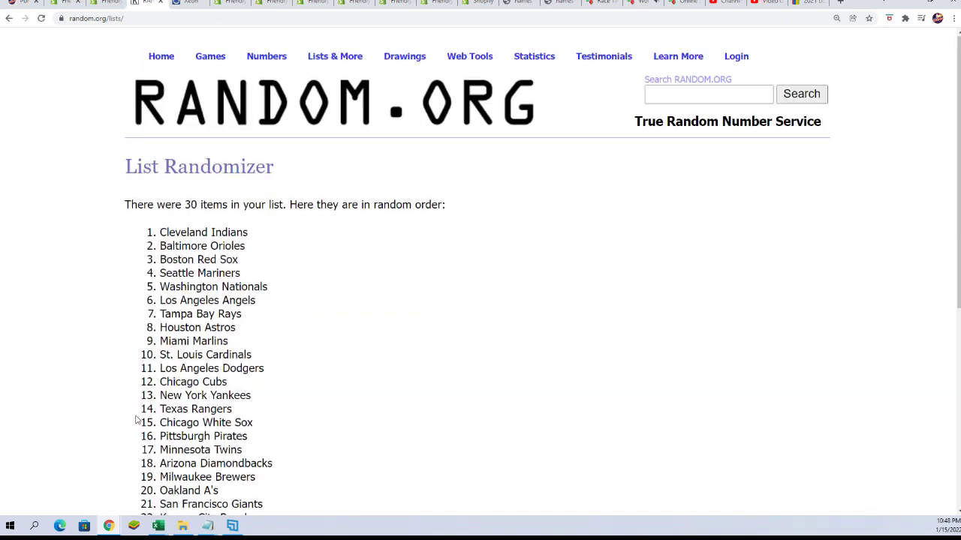
scroll(138, 415, down, 5)
click(143, 409)
scroll(144, 413, down, 5)
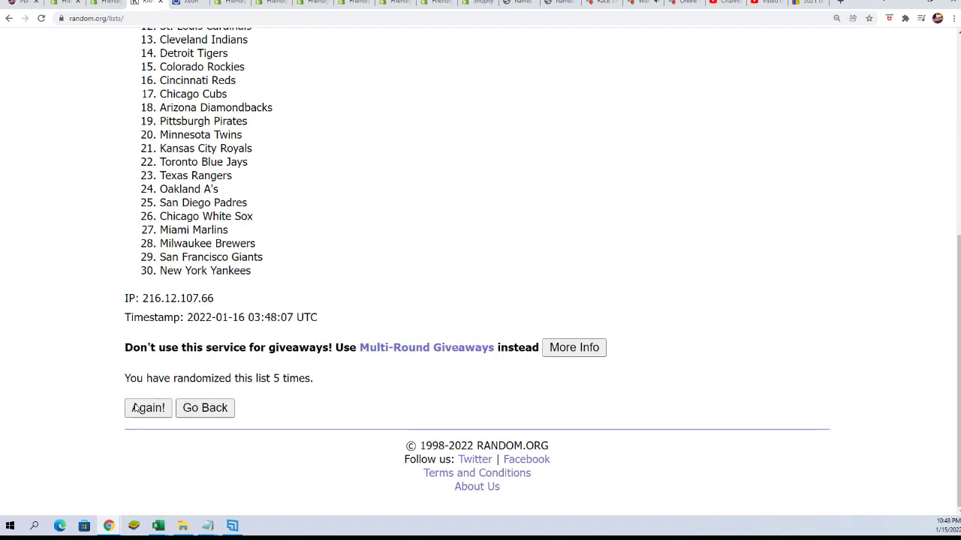
click(149, 410)
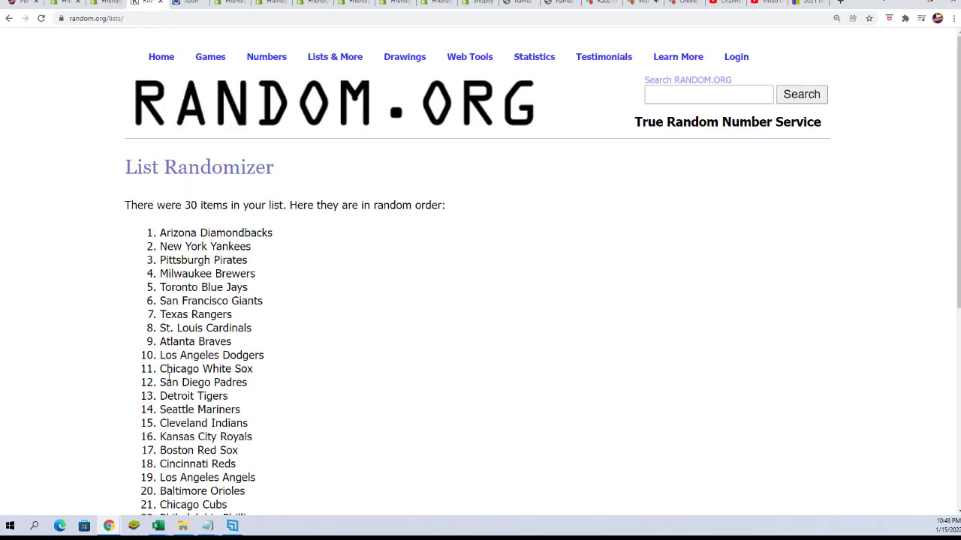
scroll(168, 379, down, 5)
click(150, 417)
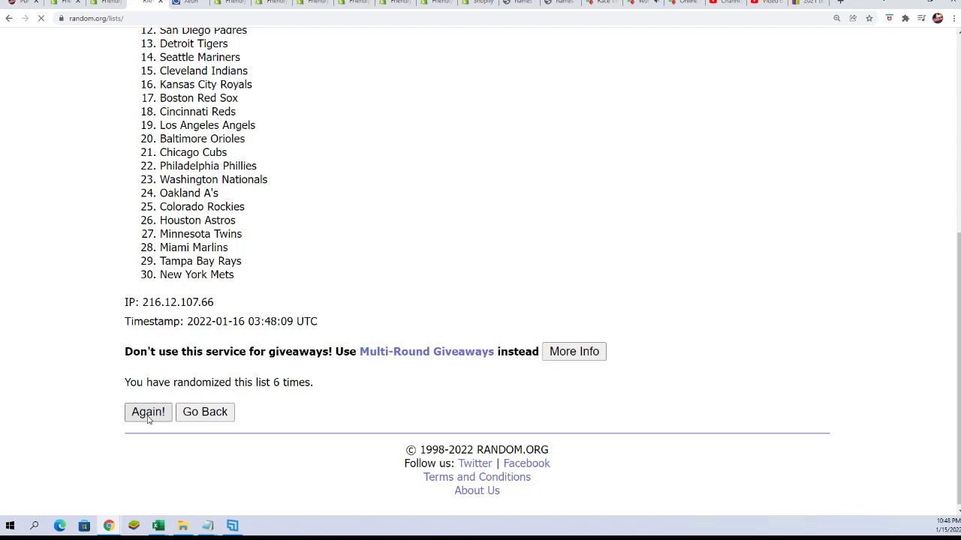
scroll(204, 214, down, 1)
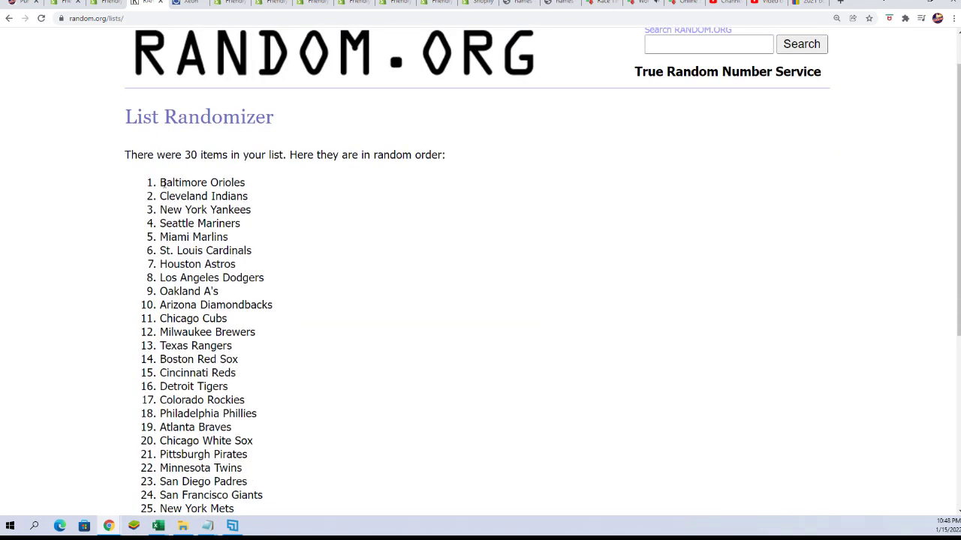
- Copy the final team order starting with Baltimore Orioles and switch to Excel
mouse_move(161, 184)
mouse_down()
mouse_move(250, 350)
mouse_move(262, 508)
mouse_move(221, 307)
mouse_move(253, 292)
mouse_up()
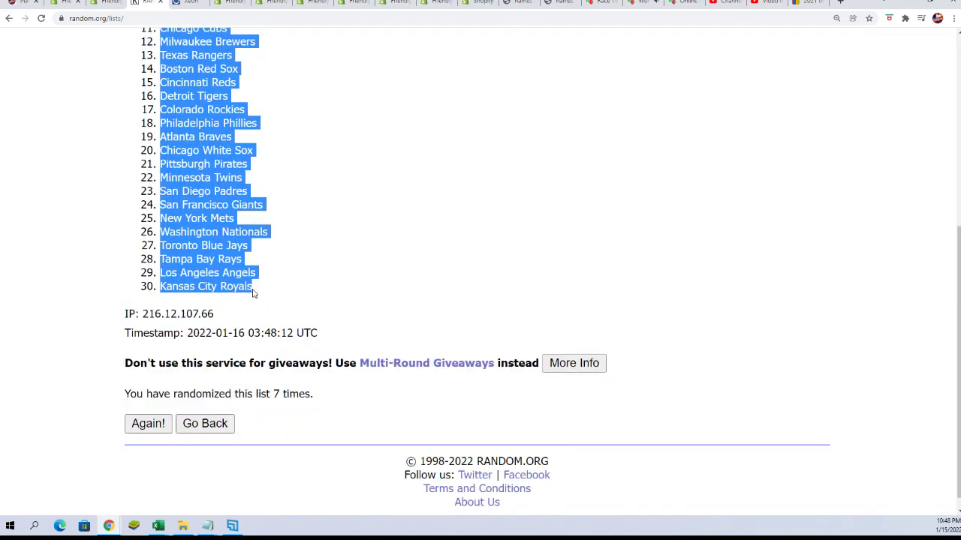
right_click(254, 292)
click(260, 289)
scroll(383, 420, up, 3)
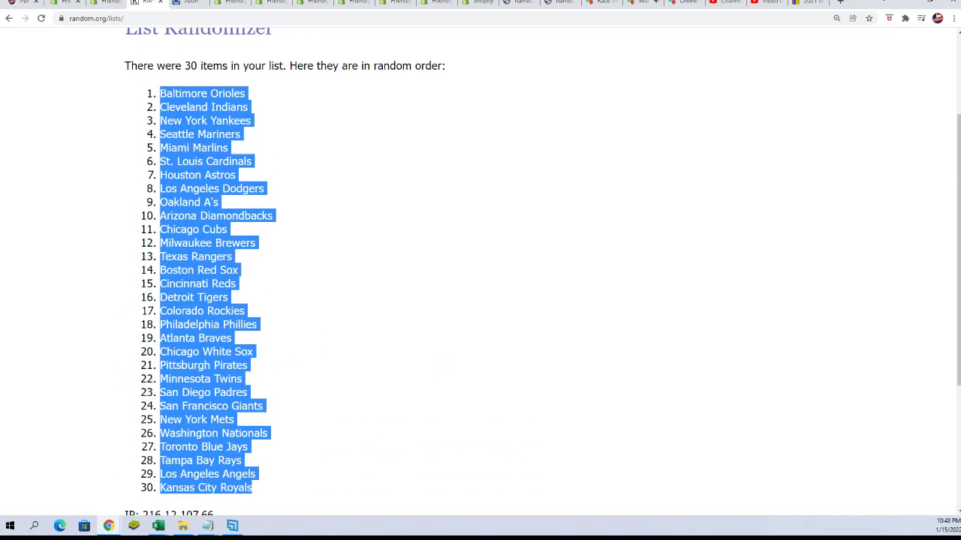
key(alt+Tab)
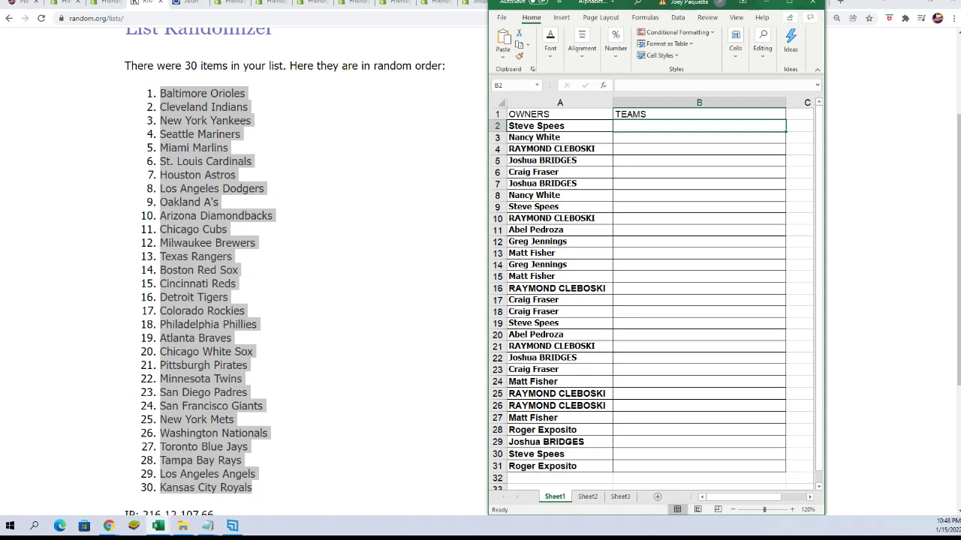
- Paste the randomized teams into B2:B31 as plain text via Paste Special, then deselect
right_click(632, 128)
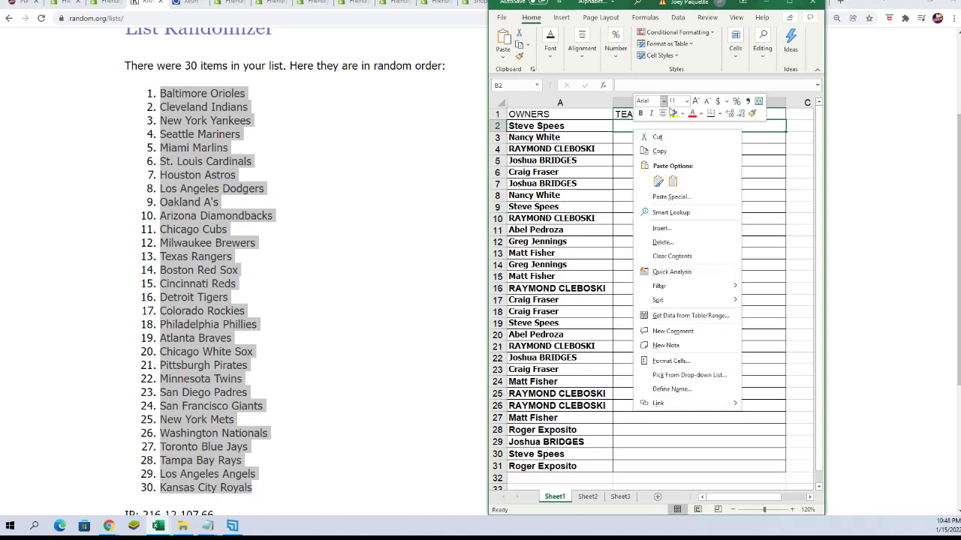
click(661, 189)
click(579, 143)
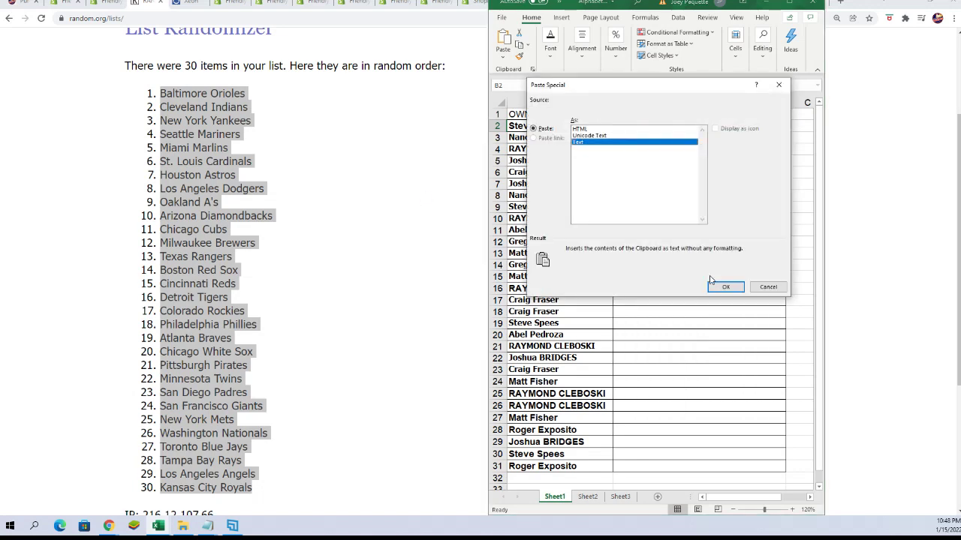
click(725, 286)
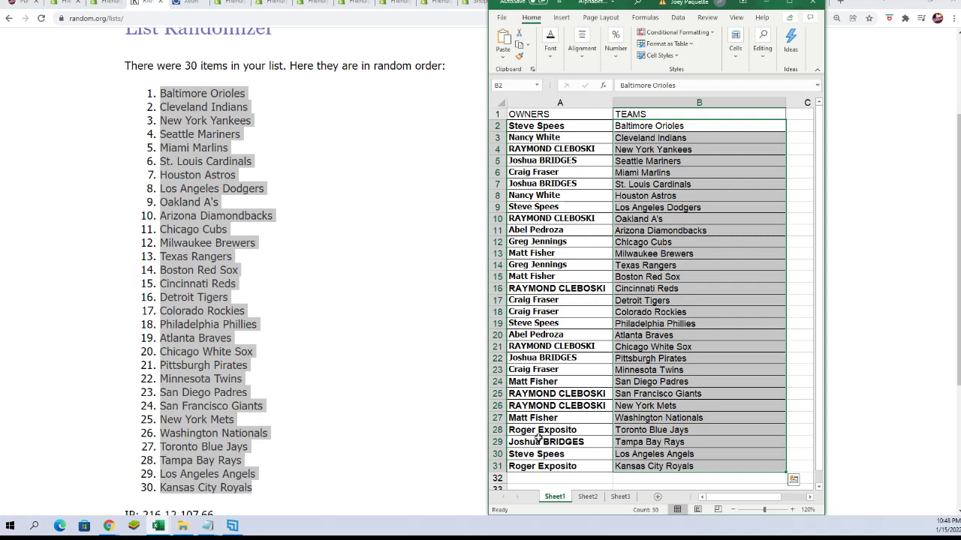
click(552, 455)
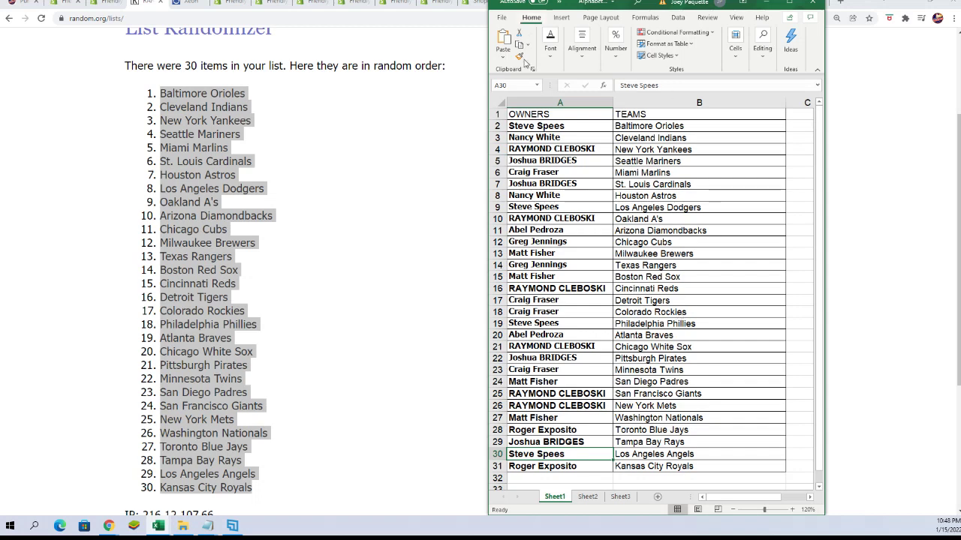
- Maximize Excel, select the OWNERS/TEAMS table, and sort it by TEAMS, A to Z
click(590, 185)
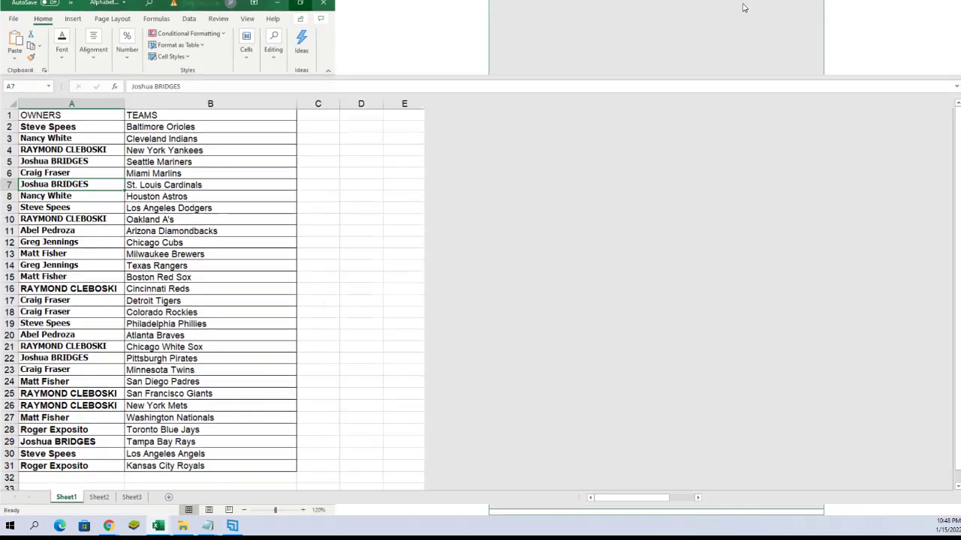
click(789, 3)
mouse_move(75, 113)
mouse_down()
mouse_move(113, 150)
mouse_move(218, 406)
mouse_move(218, 478)
mouse_up()
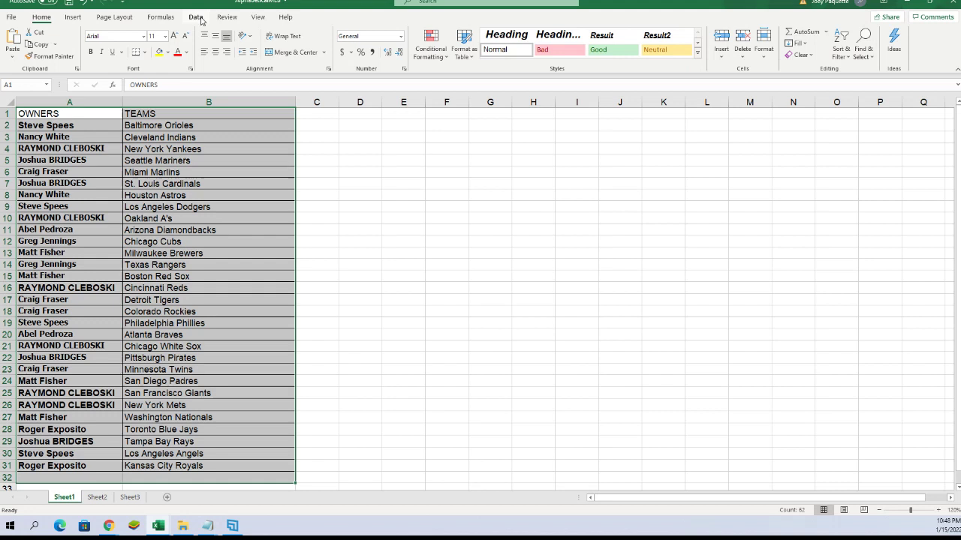
click(198, 17)
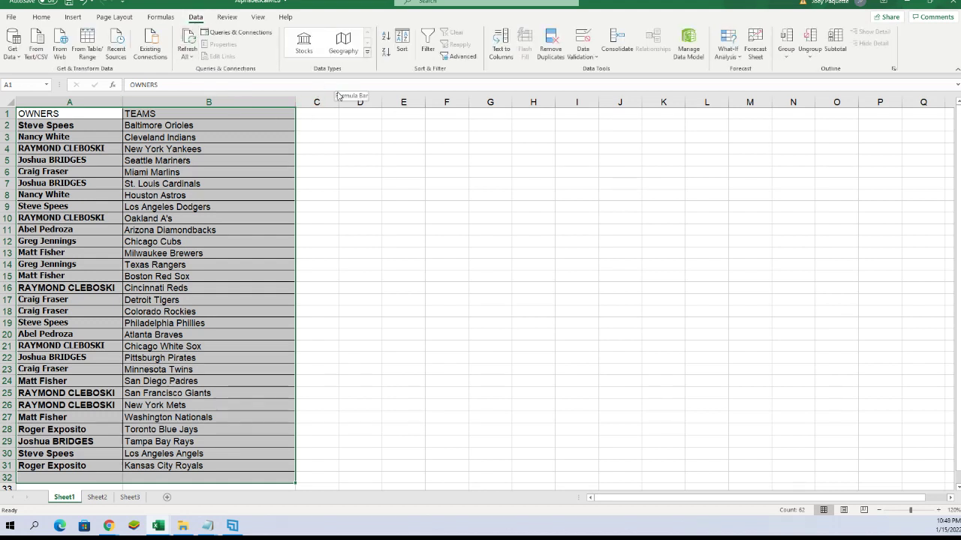
click(401, 43)
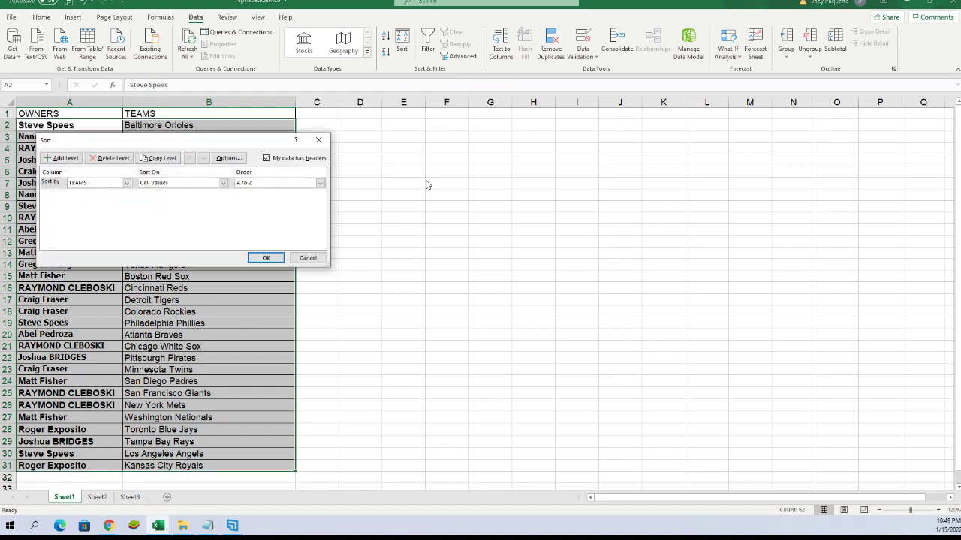
click(265, 258)
click(573, 231)
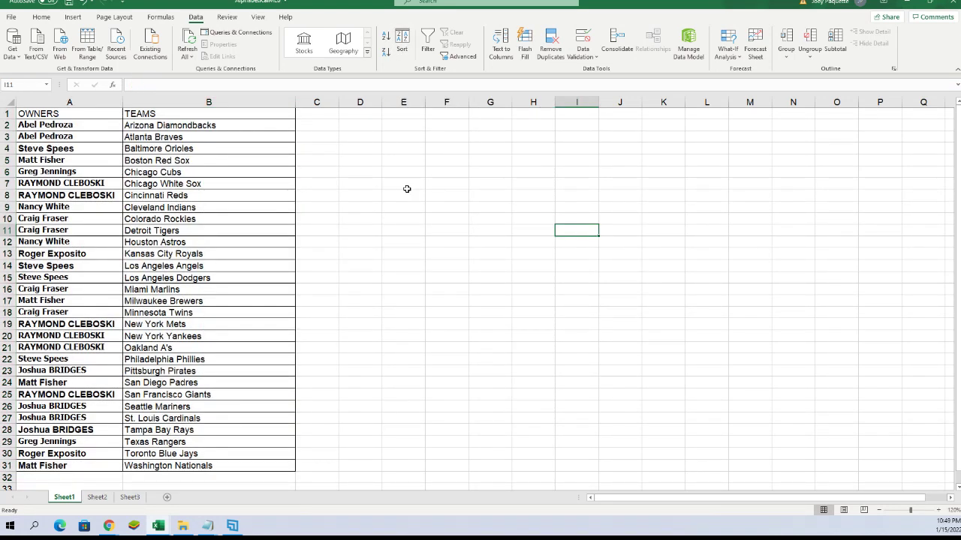